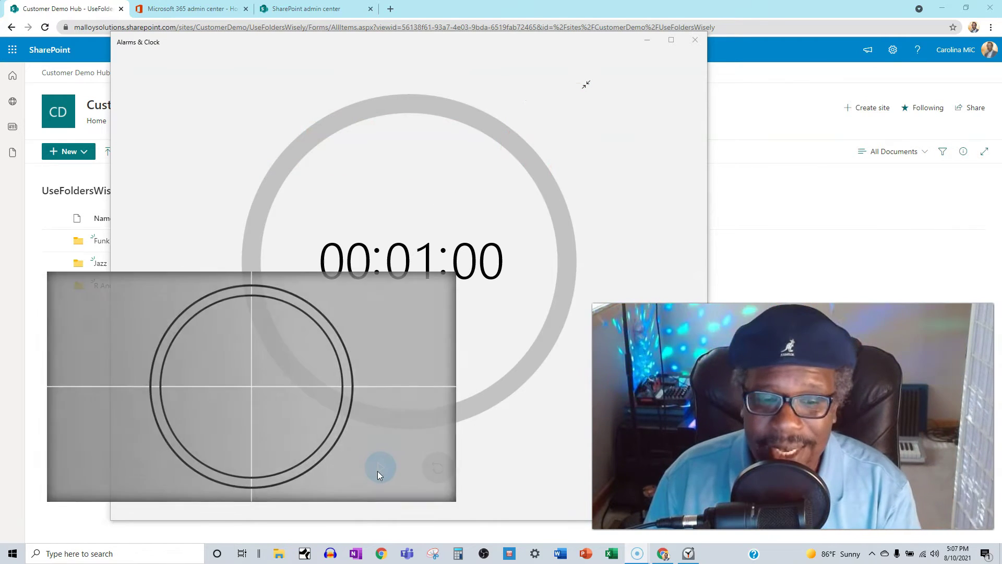
# Run the one-minute countdown and pause it at 00:00:45
pyautogui.click(390, 458)
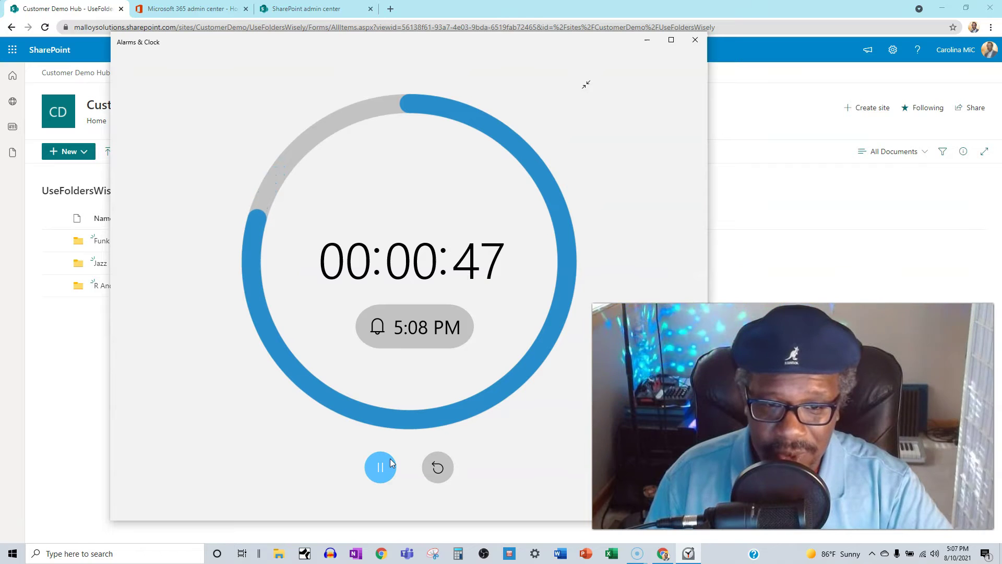
pyautogui.click(390, 458)
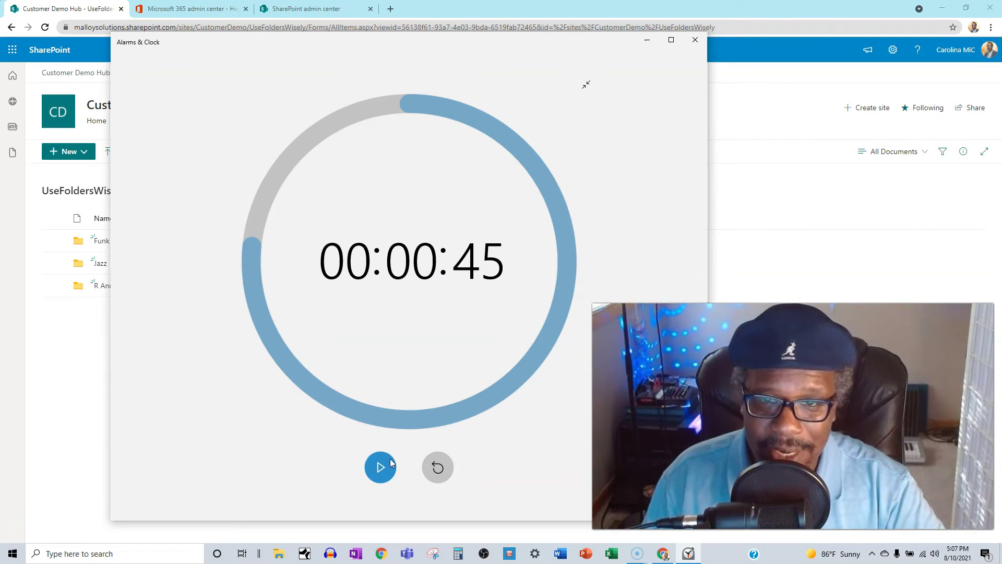
# Close Alarms & Clock, then view the Funk, Jazz and R And B folders, returning to UseFoldersWisely each time
pyautogui.click(695, 46)
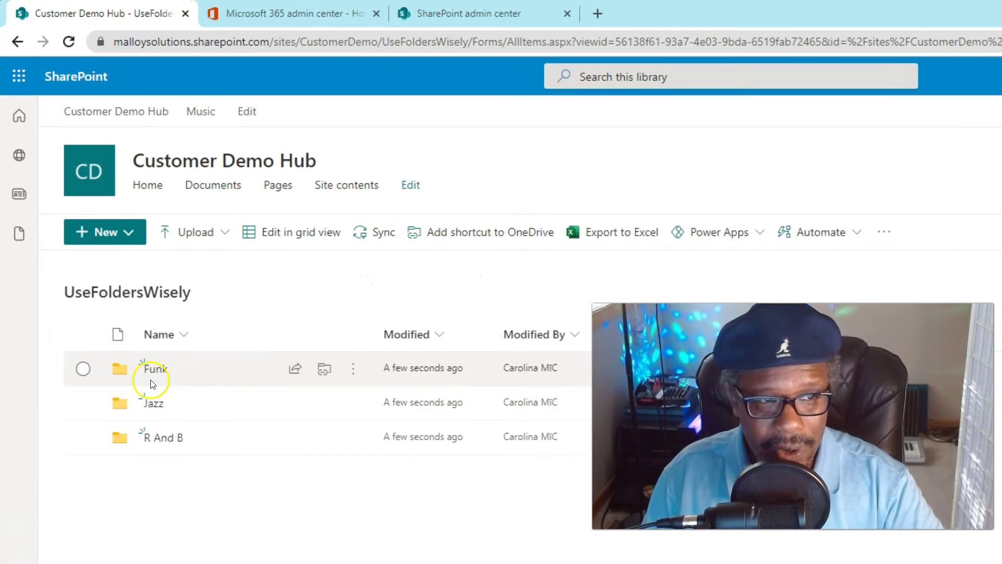
pyautogui.click(154, 371)
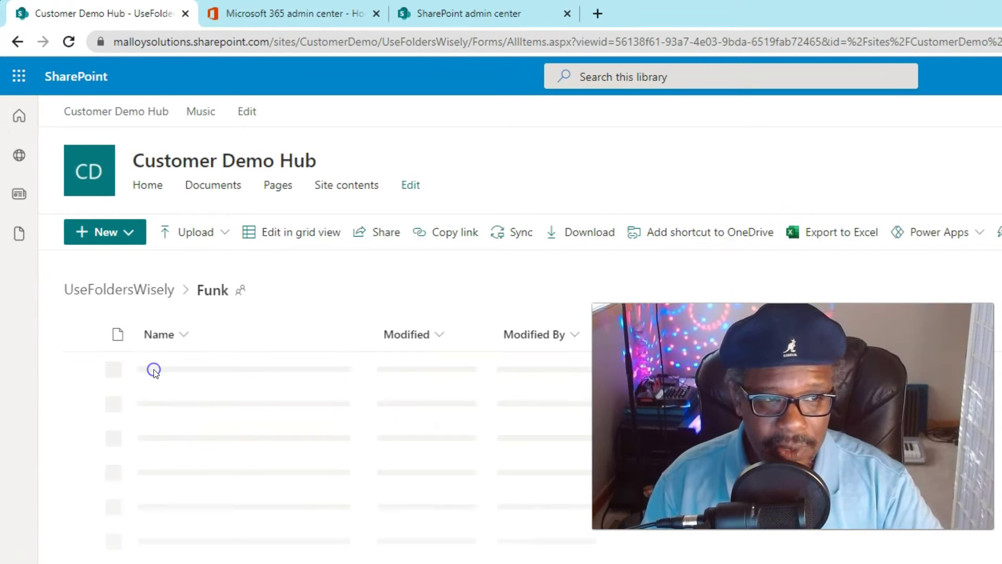
pyautogui.click(155, 290)
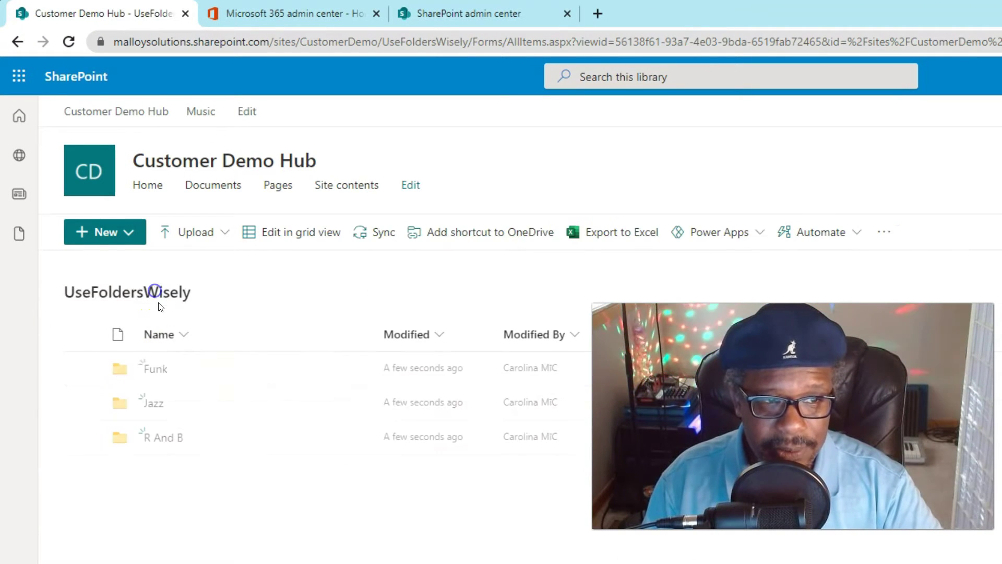
pyautogui.click(147, 403)
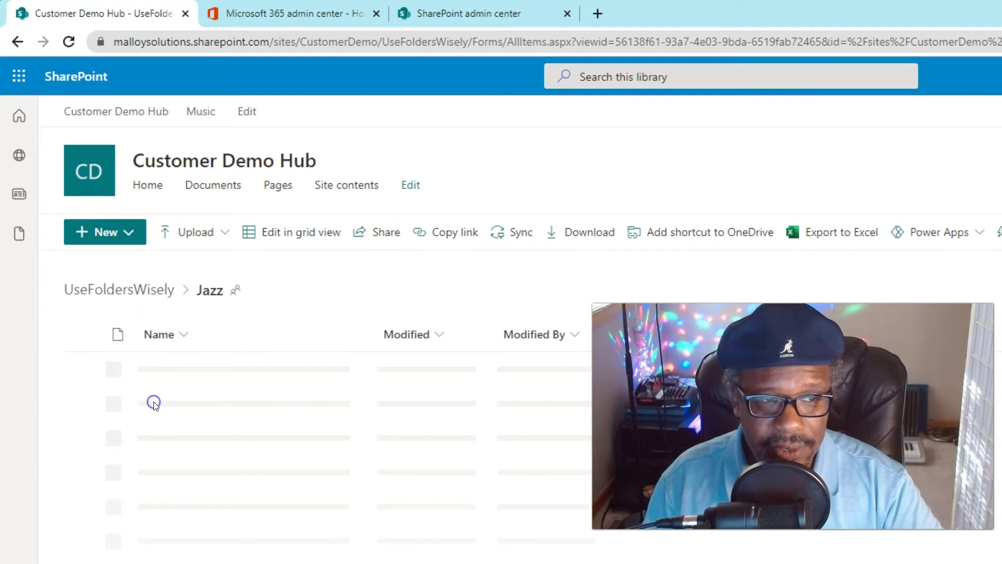
pyautogui.click(115, 296)
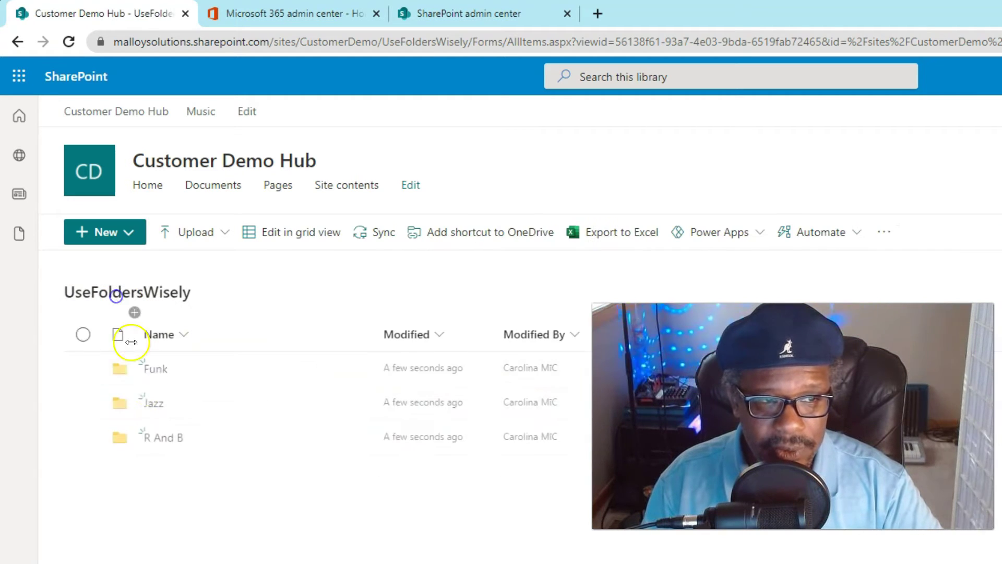
pyautogui.click(162, 437)
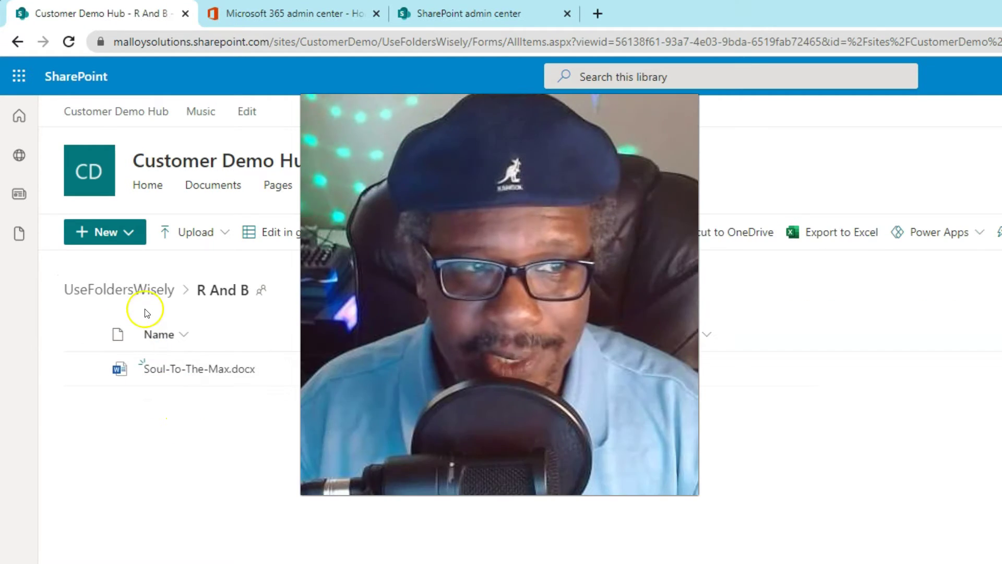
pyautogui.click(143, 289)
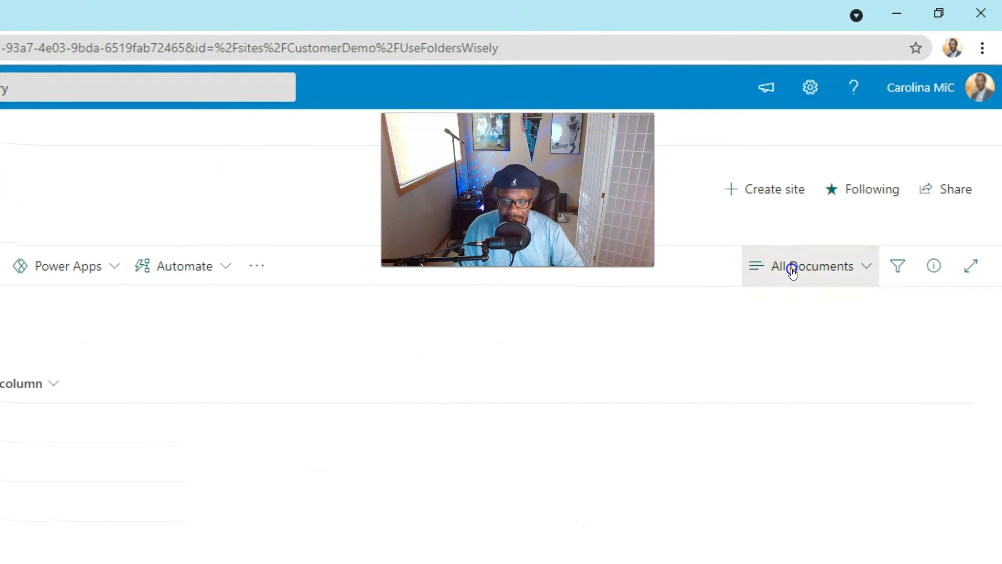
# Save the current view as a public view named 'All Documents - No Folders'
pyautogui.click(793, 272)
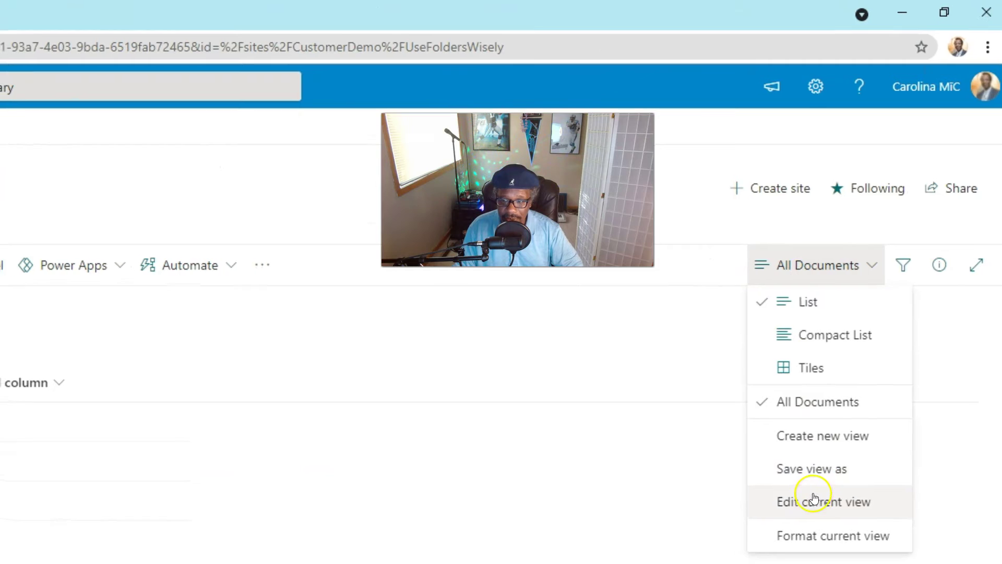
pyautogui.click(811, 469)
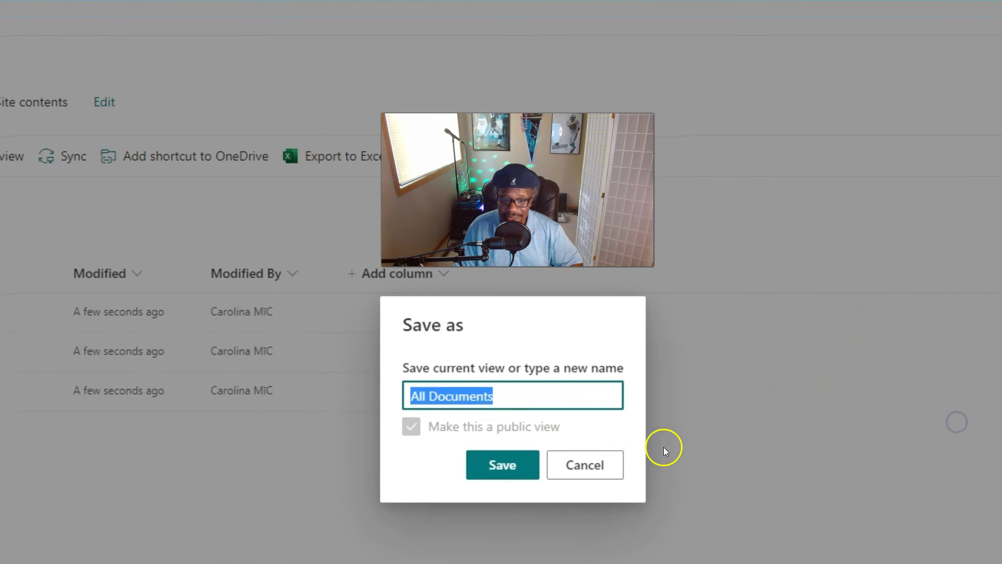
pyautogui.click(534, 395)
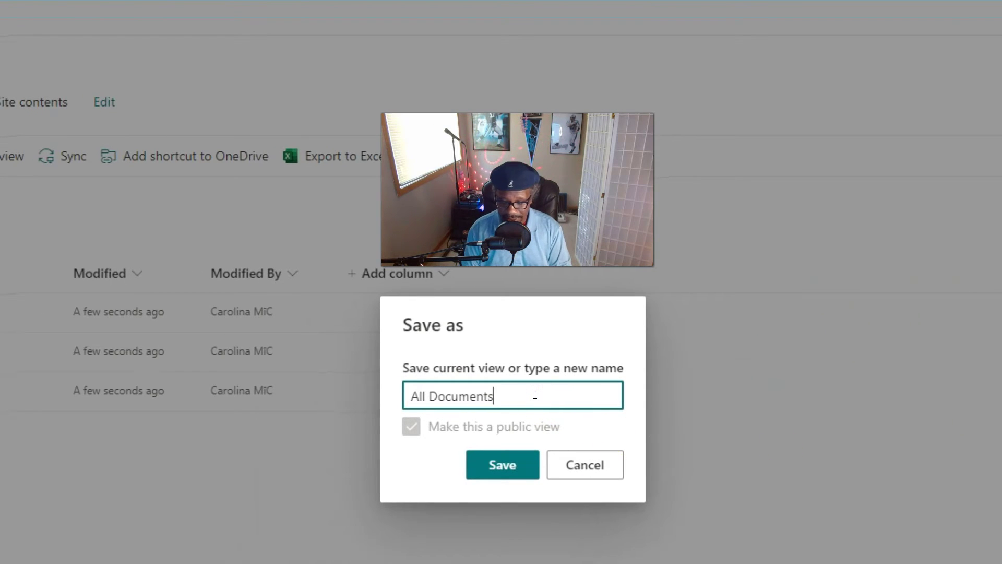
pyautogui.write(' - No Folders')
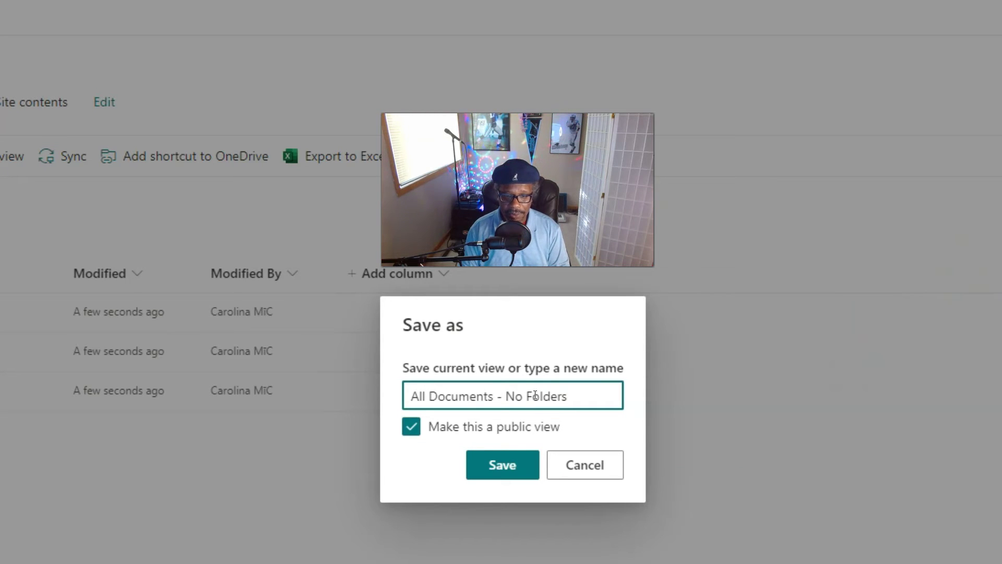
pyautogui.click(503, 465)
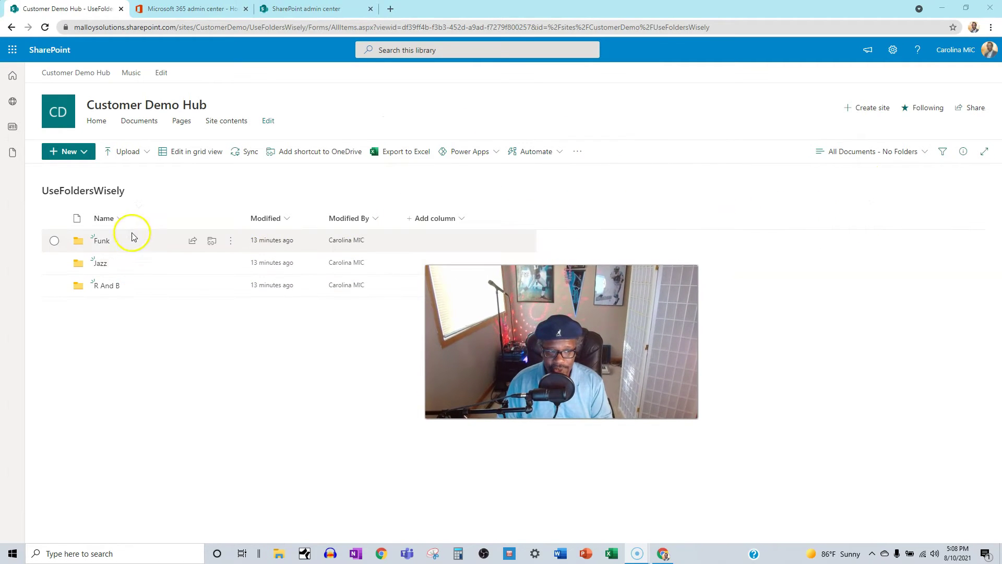
# Edit the current view and set Folders to 'Show all items without folders'
pyautogui.click(859, 155)
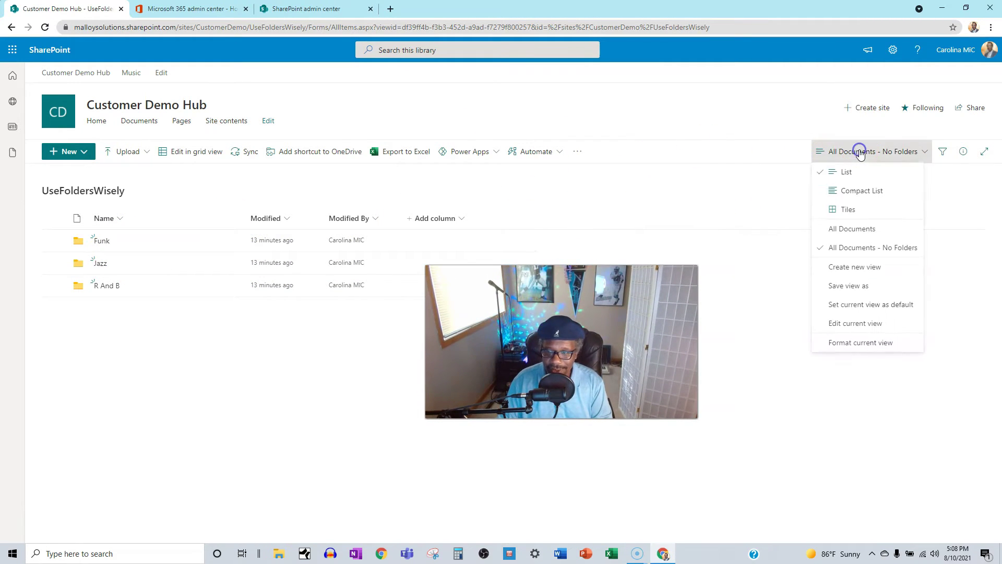
pyautogui.click(846, 325)
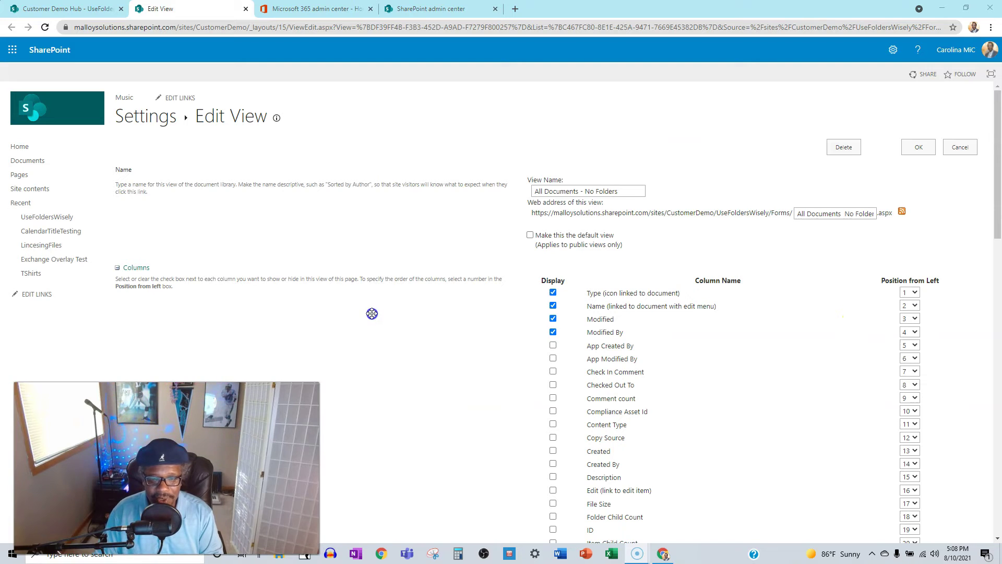
pyautogui.scroll(-2, 621, 331)
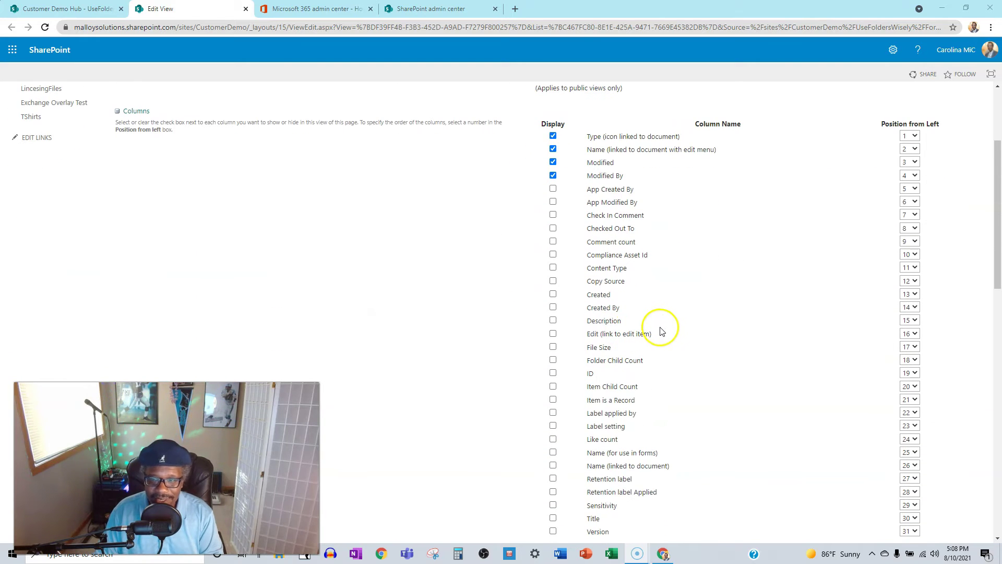
pyautogui.scroll(2, 671, 327)
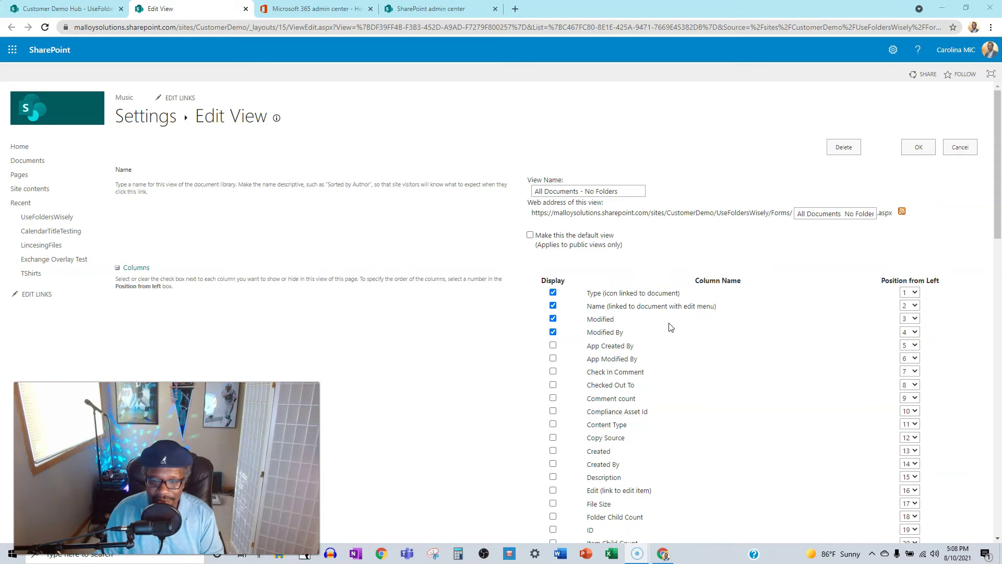
pyautogui.scroll(-5, 652, 323)
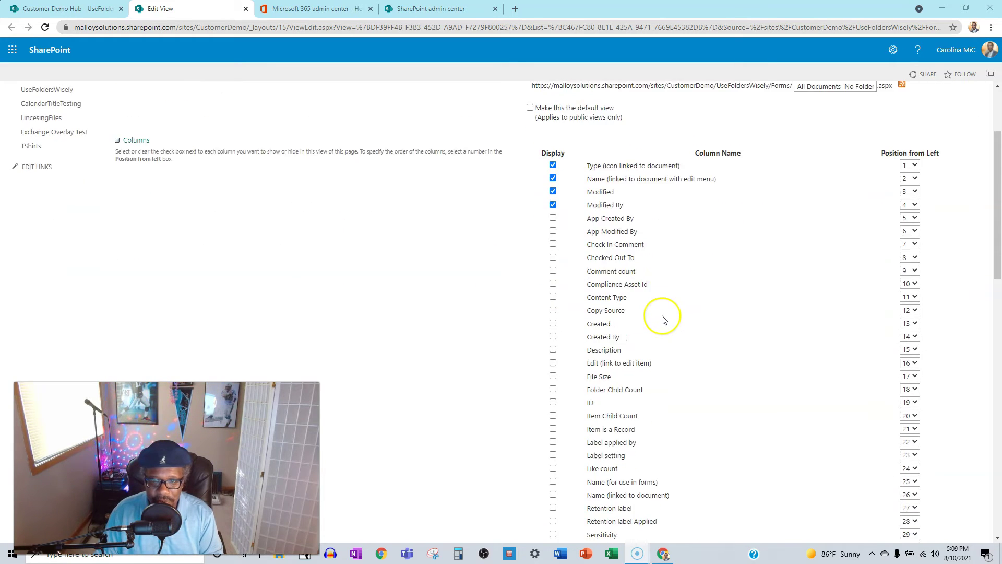
pyautogui.scroll(-3, 663, 319)
pyautogui.scroll(-5, 663, 319)
pyautogui.scroll(-4, 663, 320)
pyautogui.scroll(-3, 663, 320)
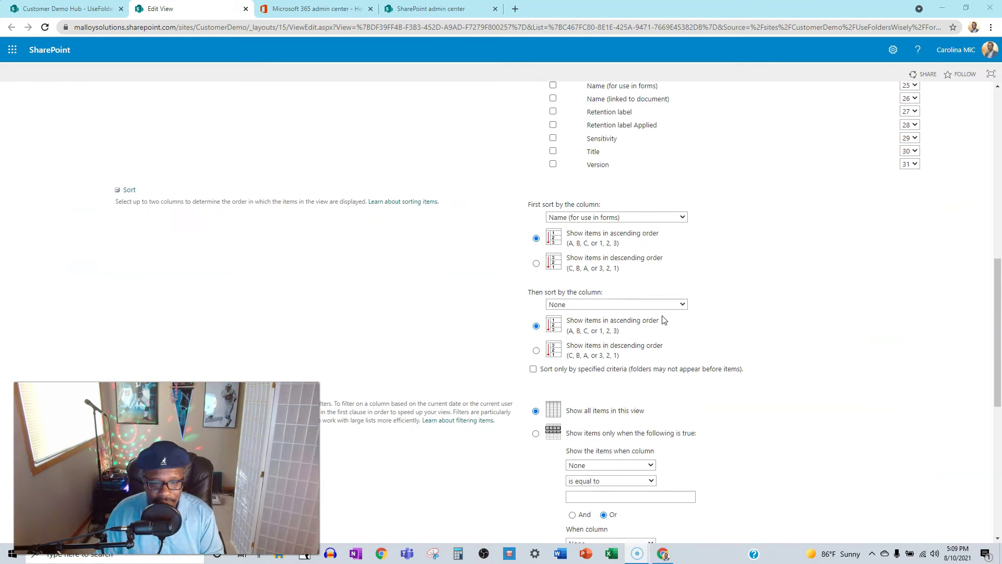
pyautogui.scroll(-4, 662, 319)
pyautogui.scroll(-7, 663, 319)
pyautogui.scroll(-1, 629, 316)
pyautogui.scroll(-2, 621, 316)
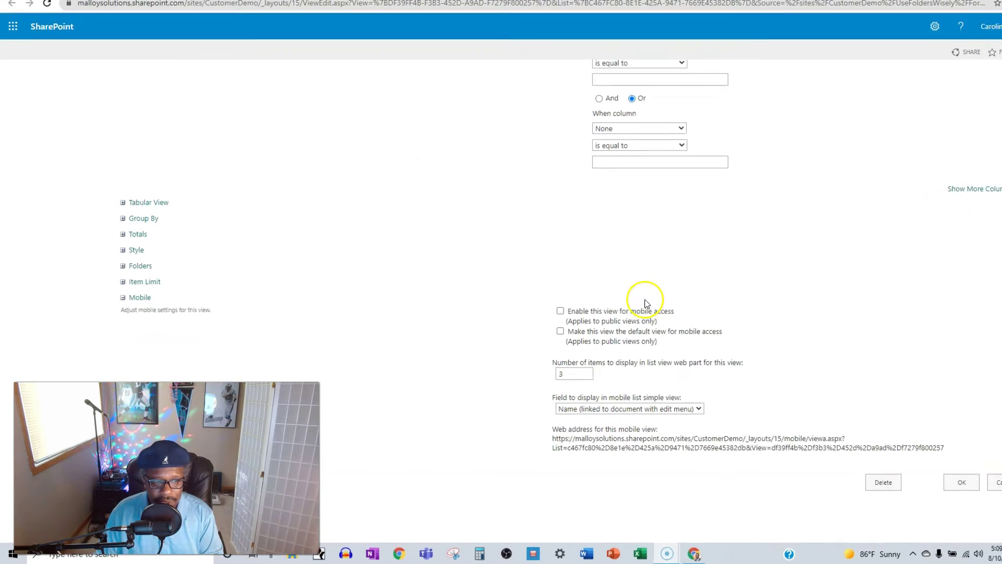
pyautogui.click(184, 166)
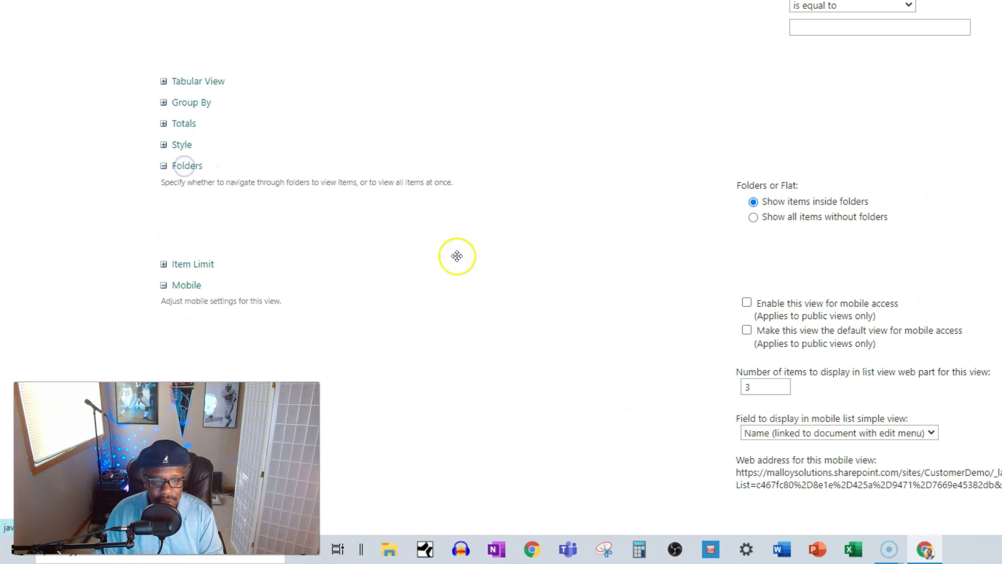
pyautogui.click(754, 217)
# Confirm the Edit View changes and sort by Modified, newer to older
pyautogui.click(917, 486)
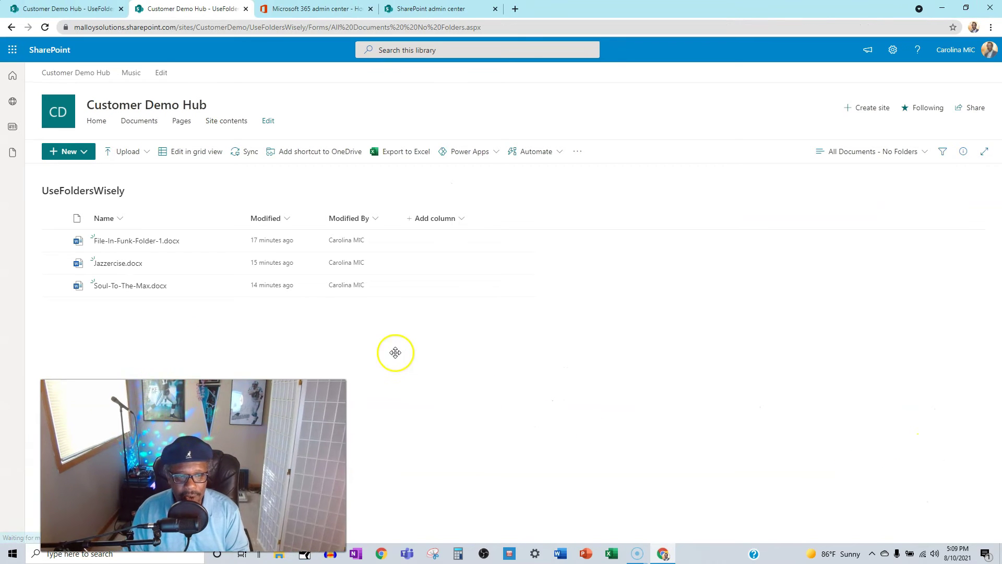
pyautogui.click(288, 220)
pyautogui.click(275, 255)
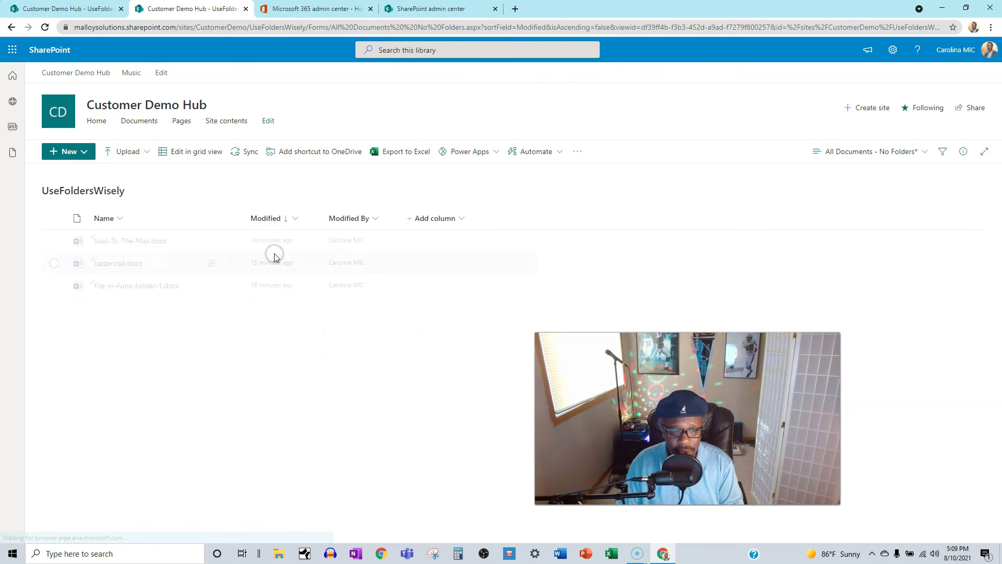